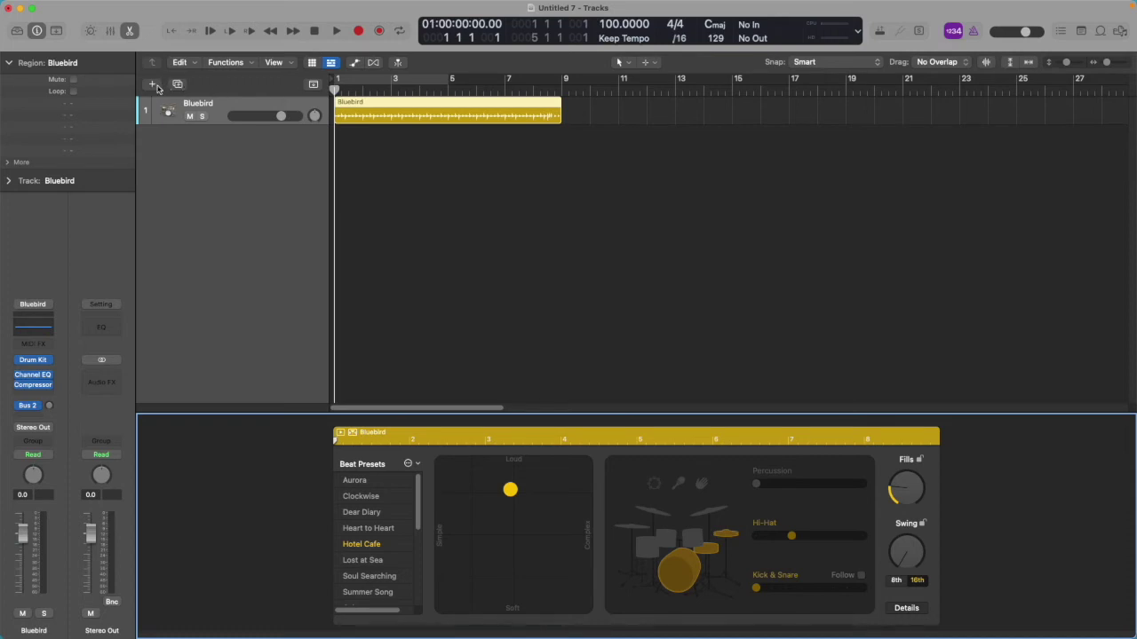
Create a new Drummer track, giving a second Bluebird track with its own eight-bar region.
click(152, 86)
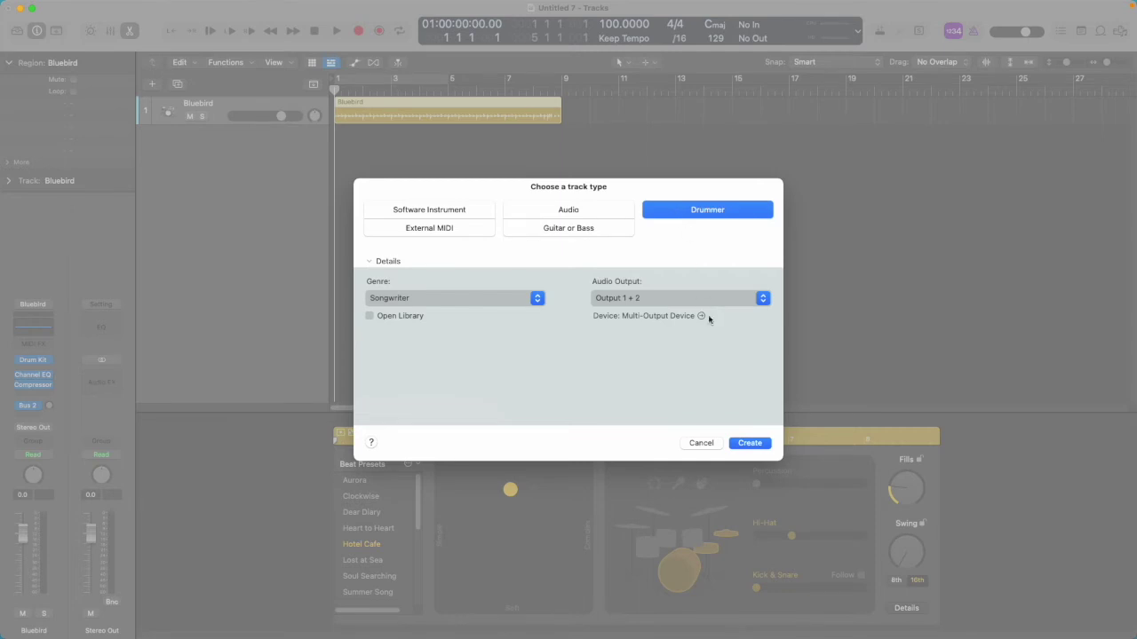
click(750, 443)
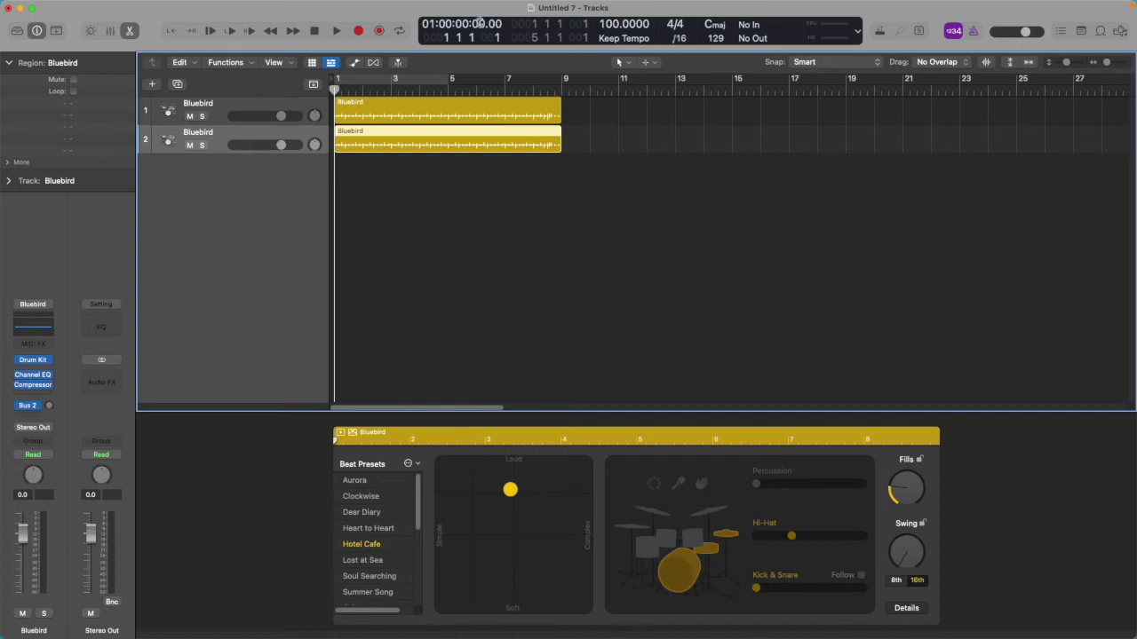
Set the project tempo to 70 BPM.
double_click(628, 23)
text(70)
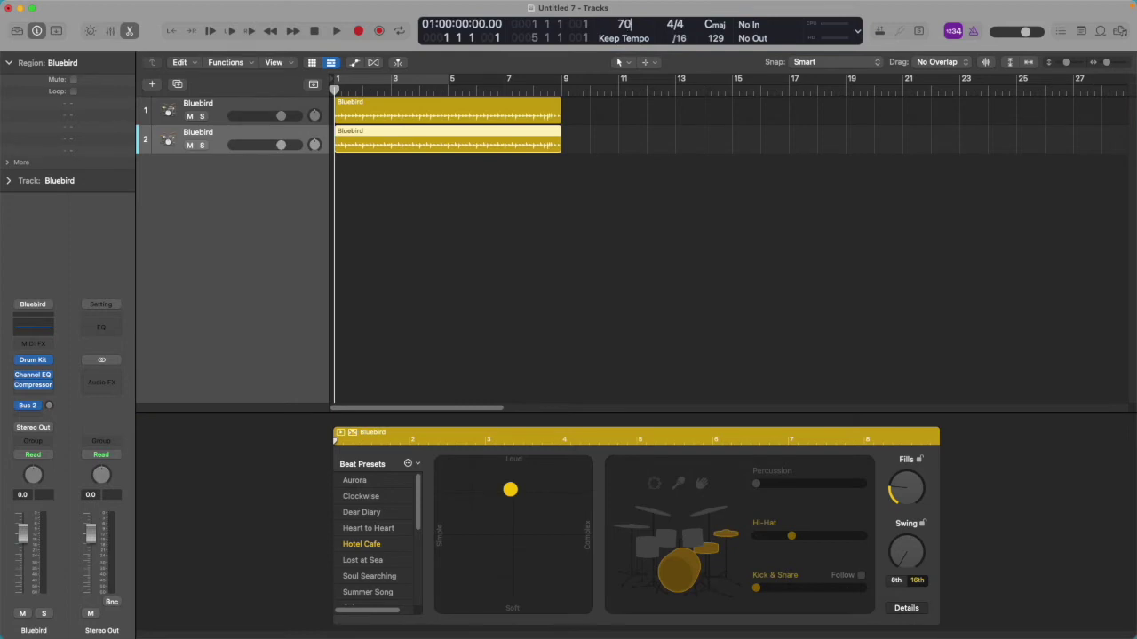
key(Return)
Set the project key to A major.
click(714, 25)
click(714, 25)
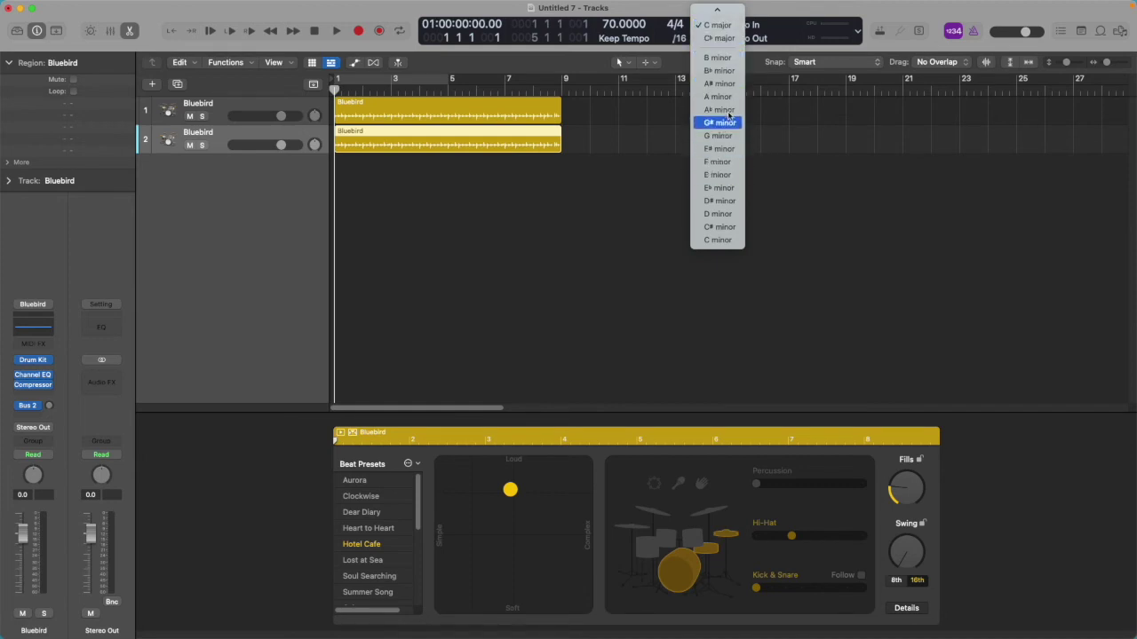
mouse_move(717, 12)
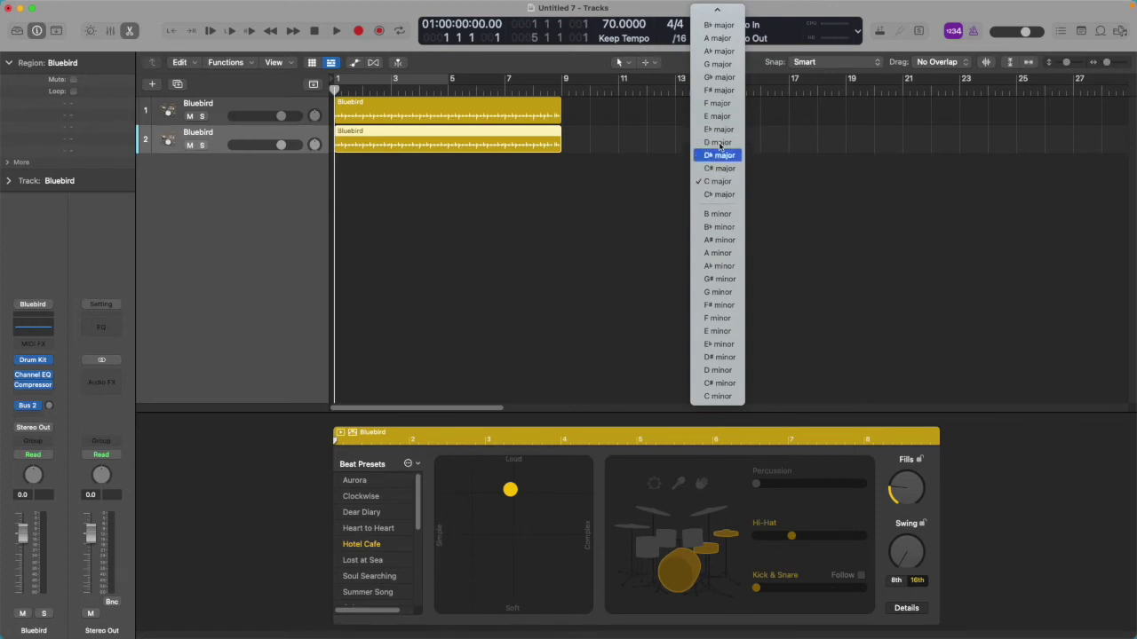
click(716, 39)
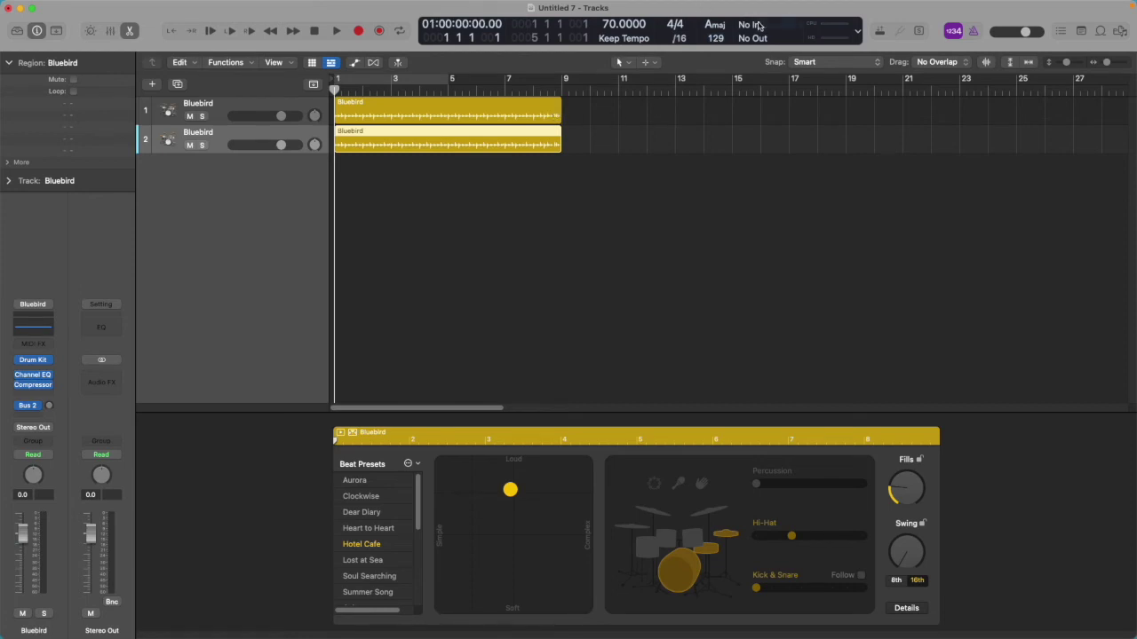
Switch the time signature to 2/4 and zoom so bars 1–16 fill the view.
click(681, 29)
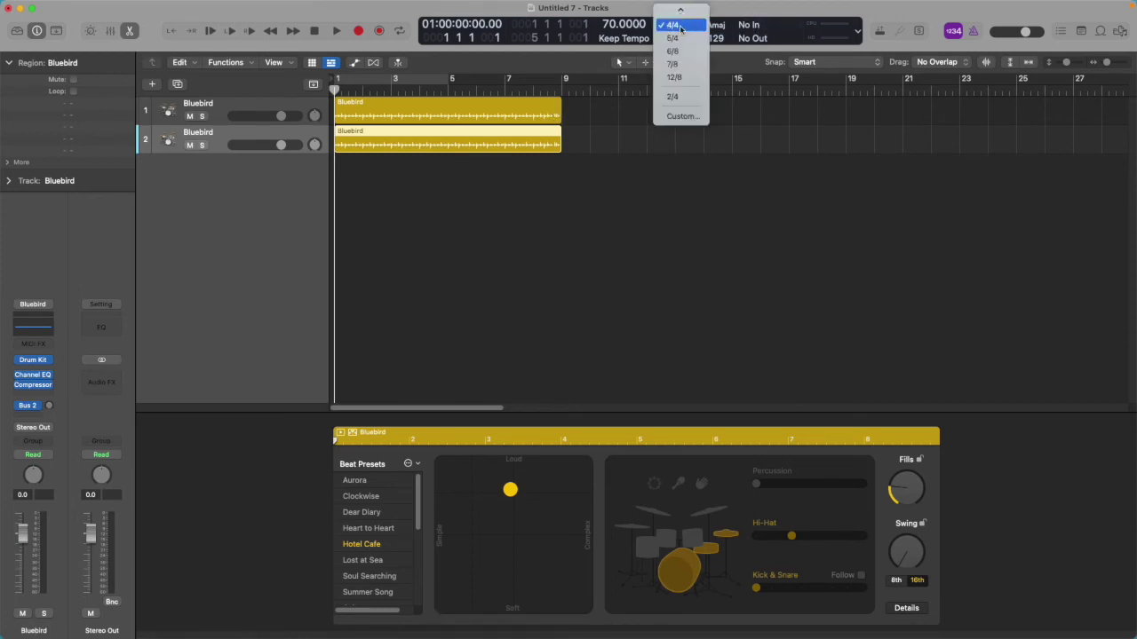
click(679, 96)
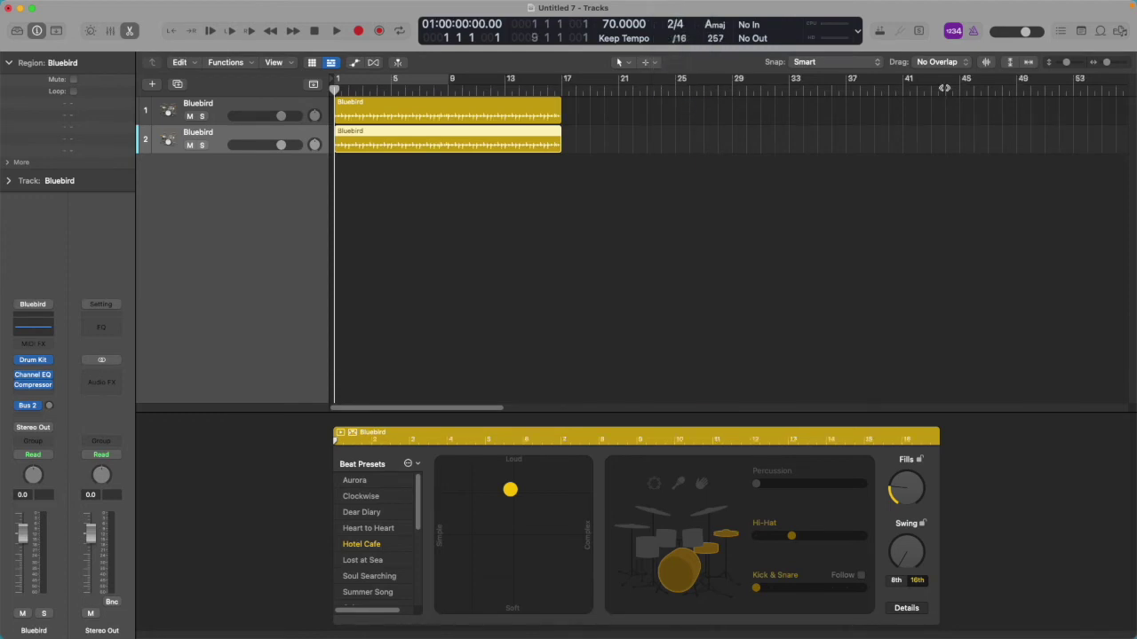
drag(1109, 66, 1115, 62)
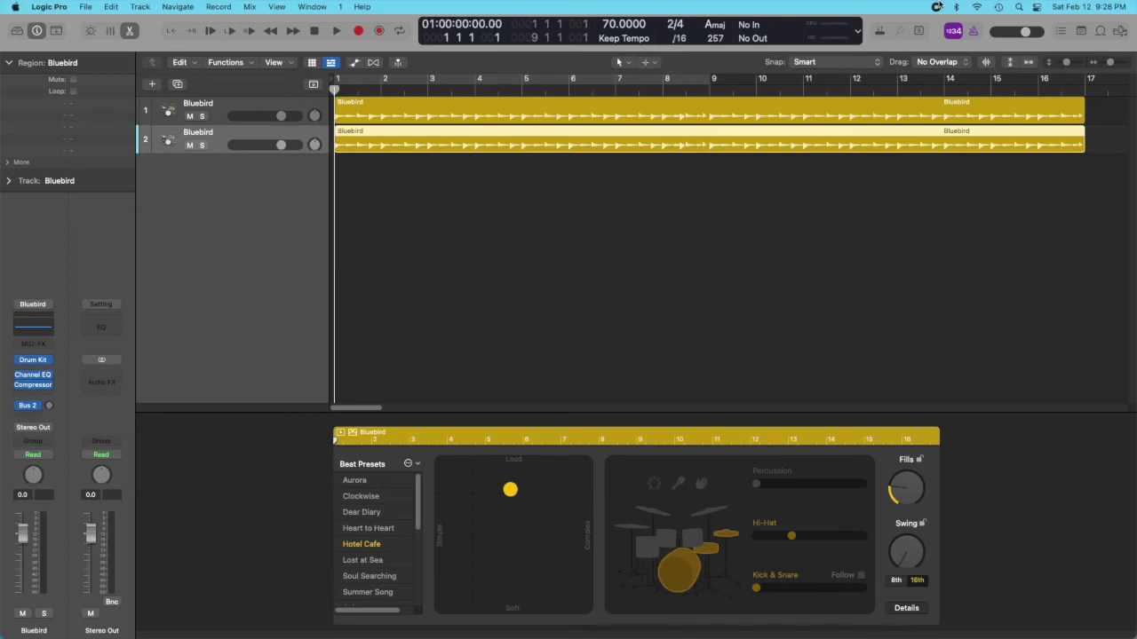
Select the Bluebird regions on tracks 1 and 2 together and press Delete.
click(369, 102)
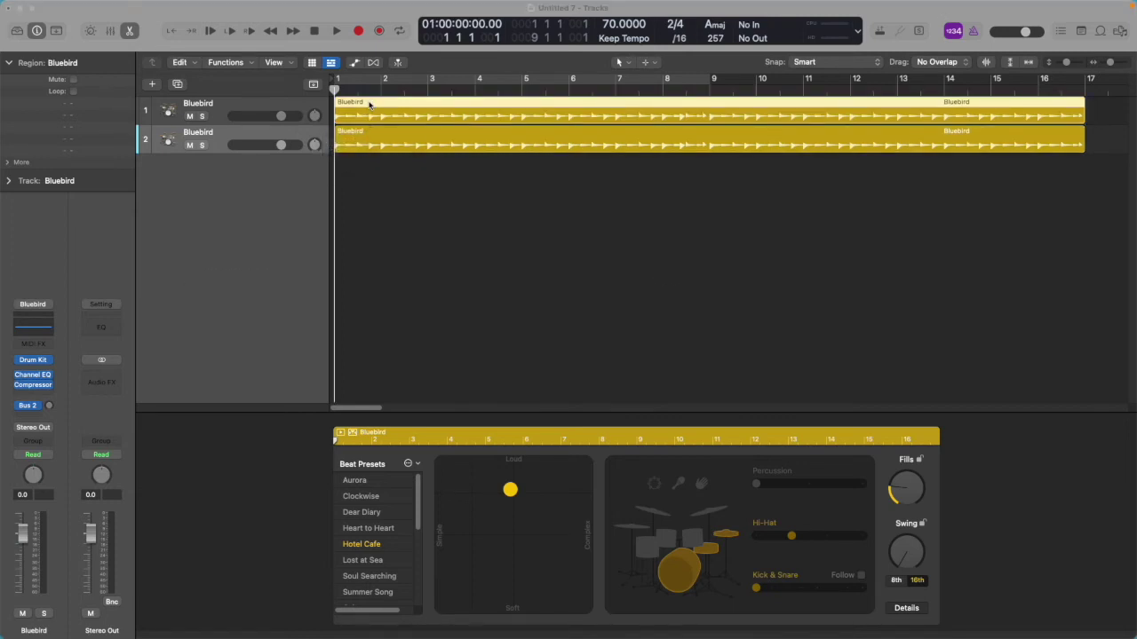
shift+click(382, 137)
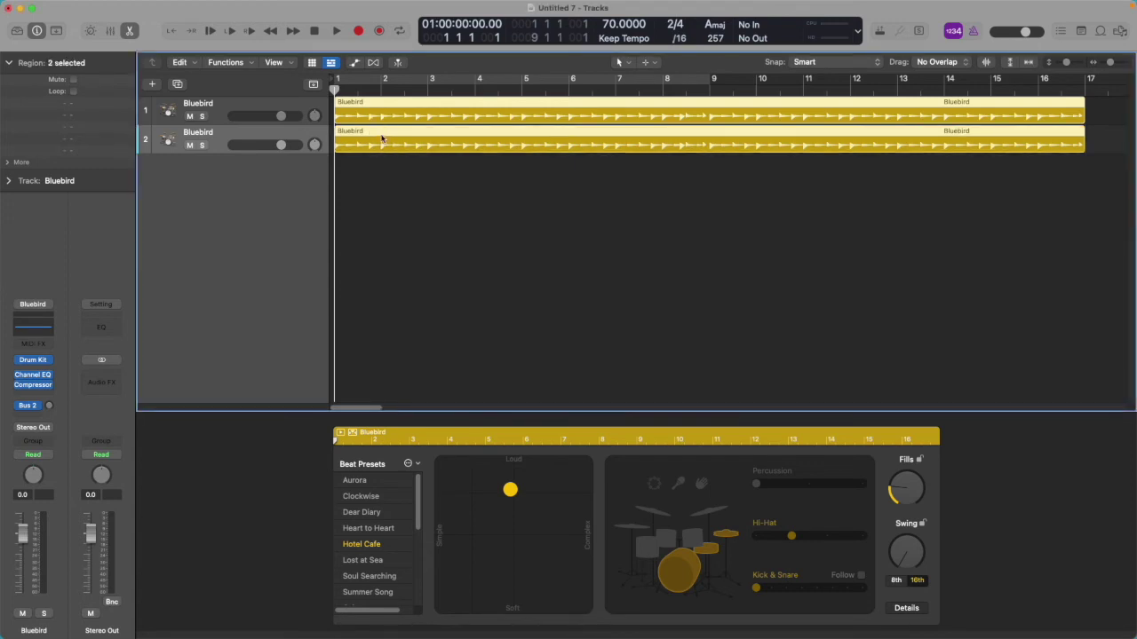
key(Delete)
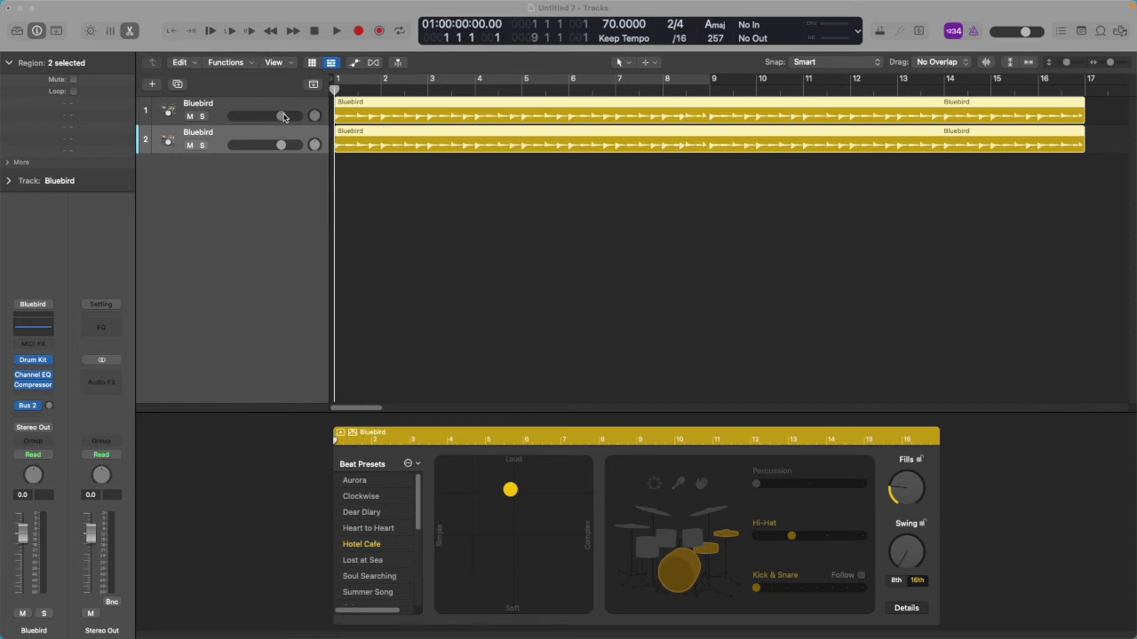
Delete both selected Bluebird regions using the region context menu.
right_click(385, 108)
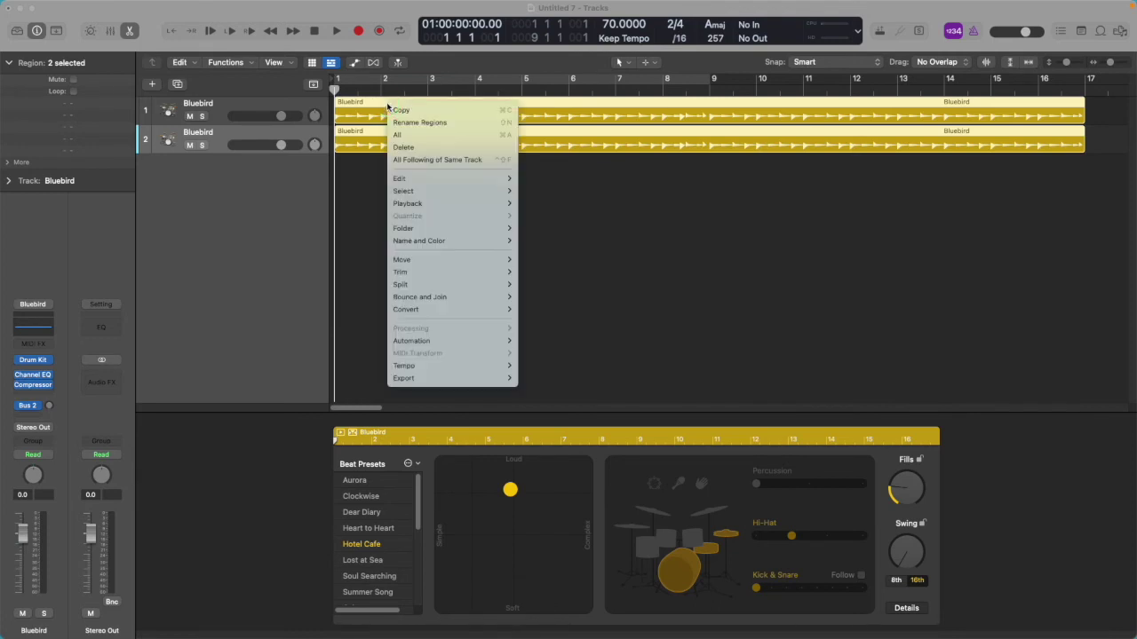
click(428, 147)
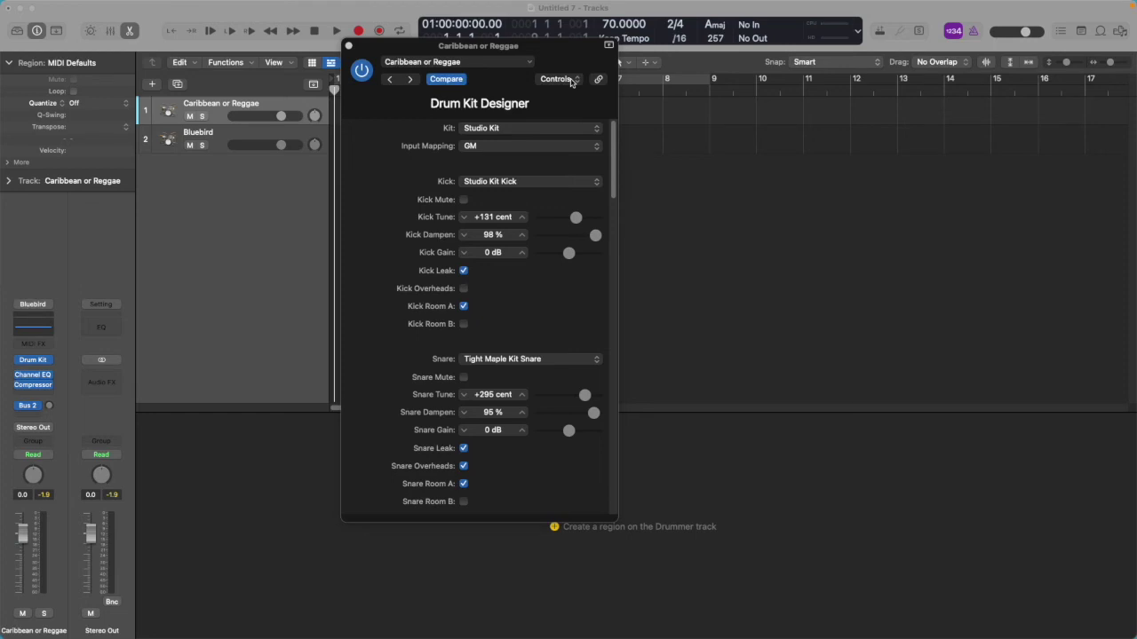
Toggle Drum Kit Designer to Editor view and back to Controls, then widen its window.
click(571, 80)
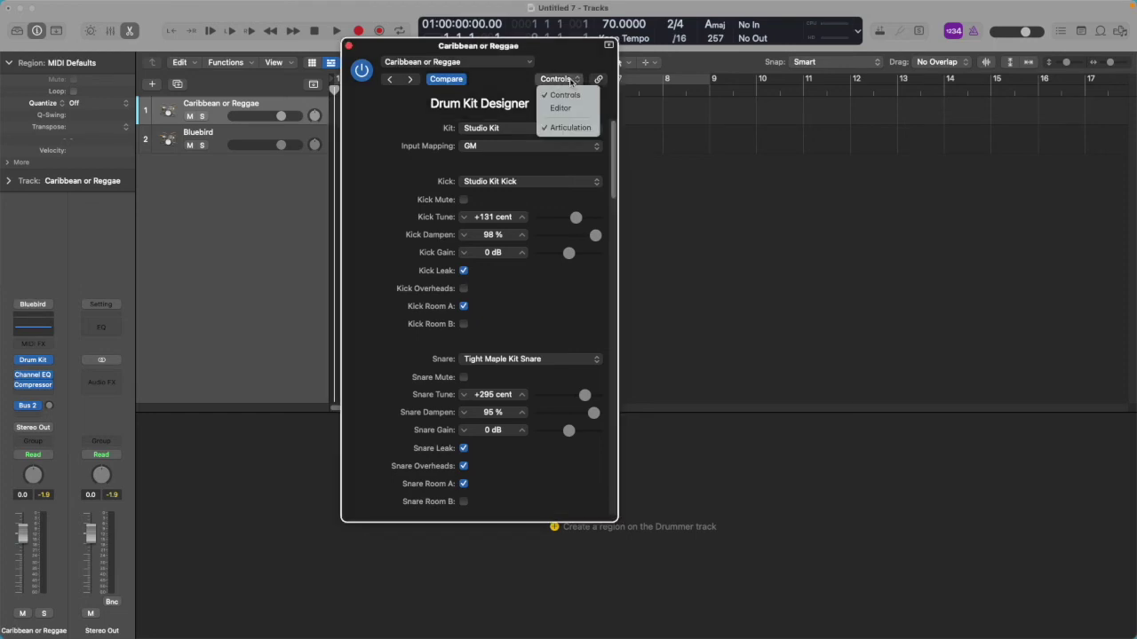
click(561, 109)
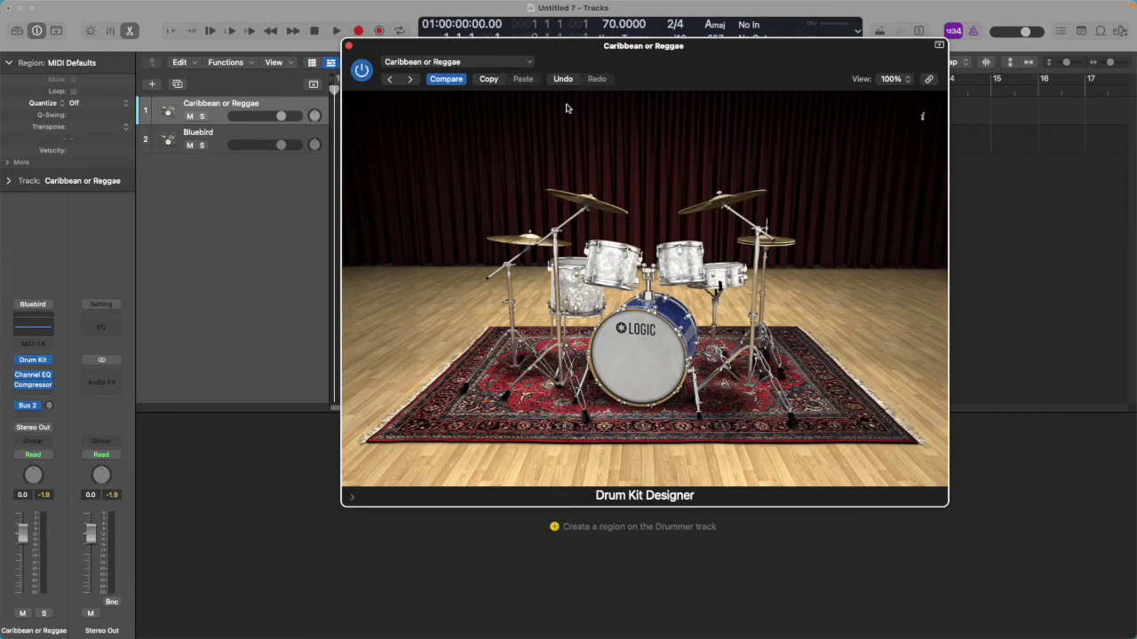
click(912, 81)
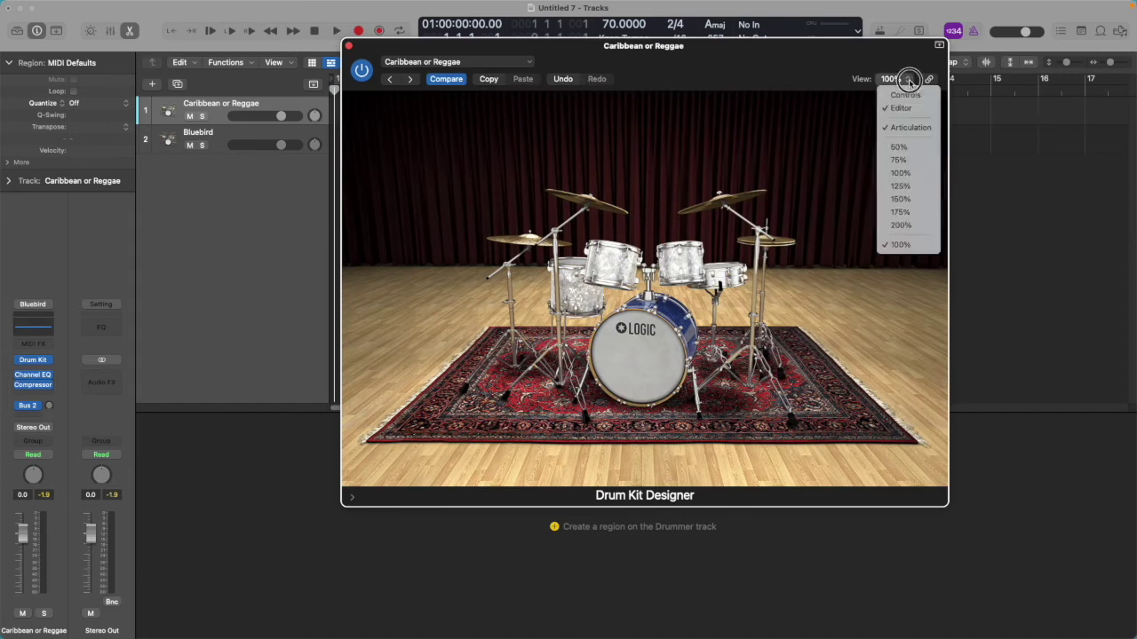
click(904, 96)
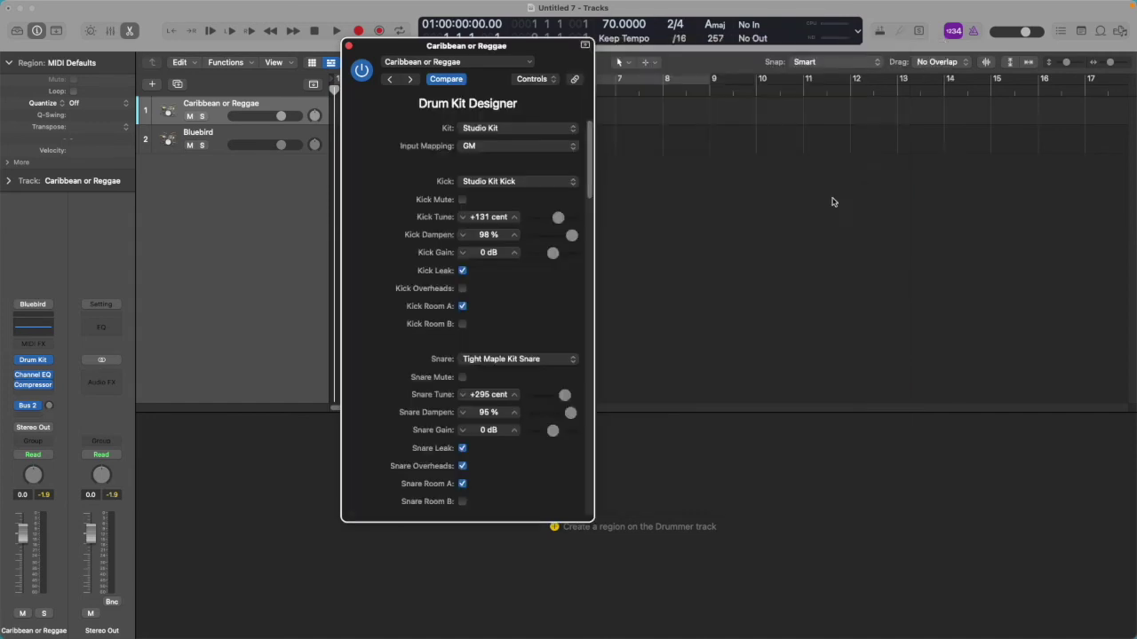
drag(594, 298, 982, 291)
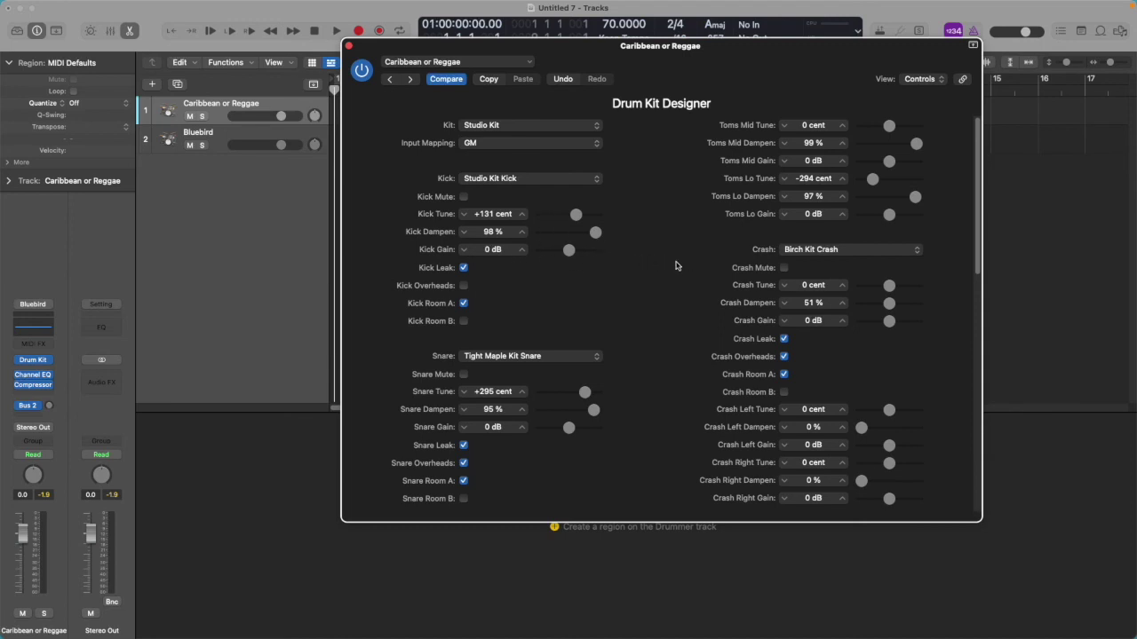
Review the kit piece controls and save them to the Caribbean or Reggae preset.
scroll(675, 266, down, 5)
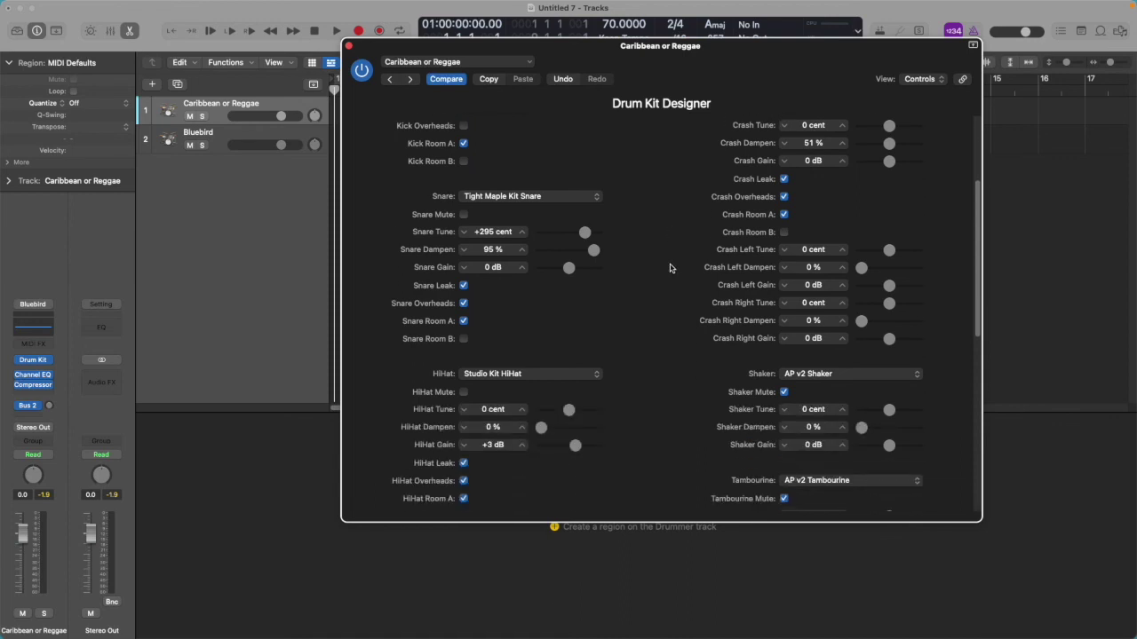
scroll(671, 268, down, 12)
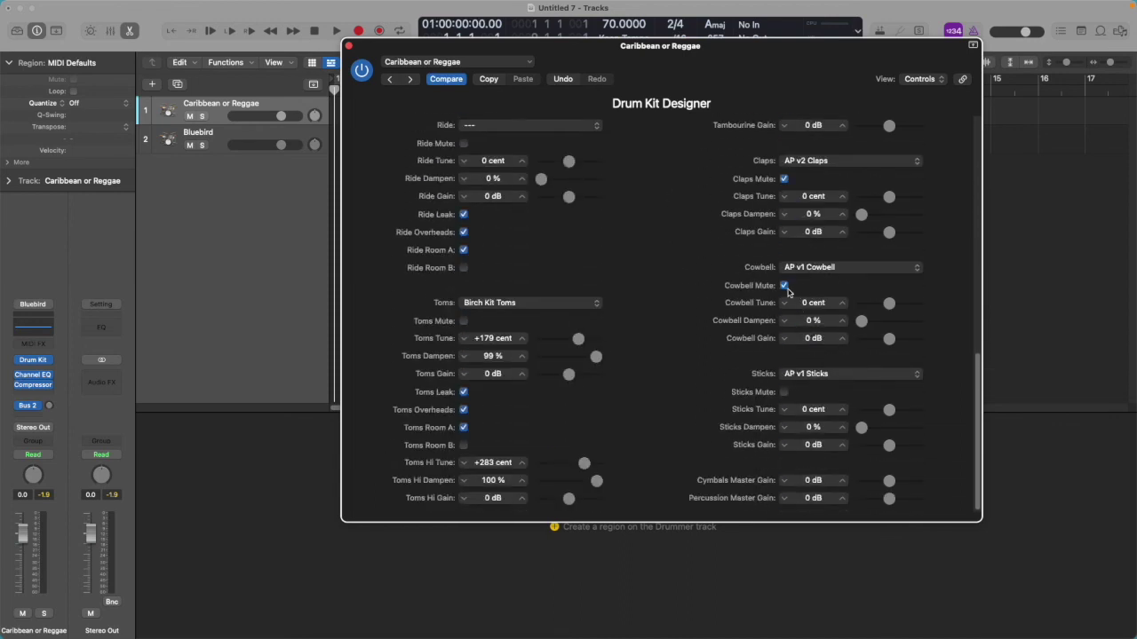
scroll(789, 293, up, 1)
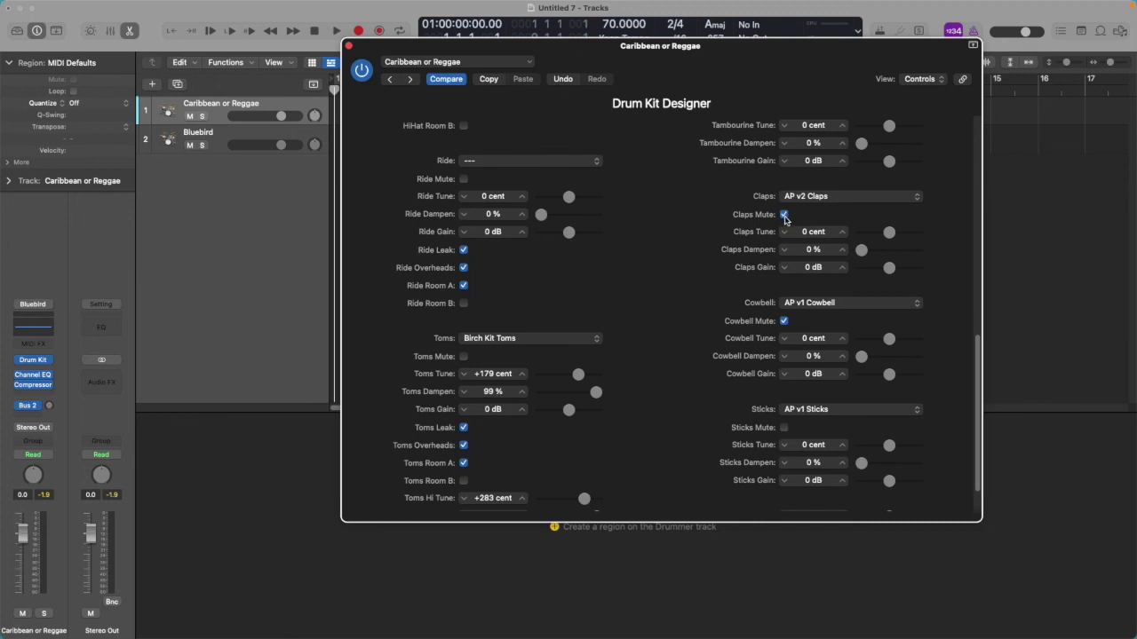
scroll(826, 277, up, 3)
scroll(826, 277, up, 1)
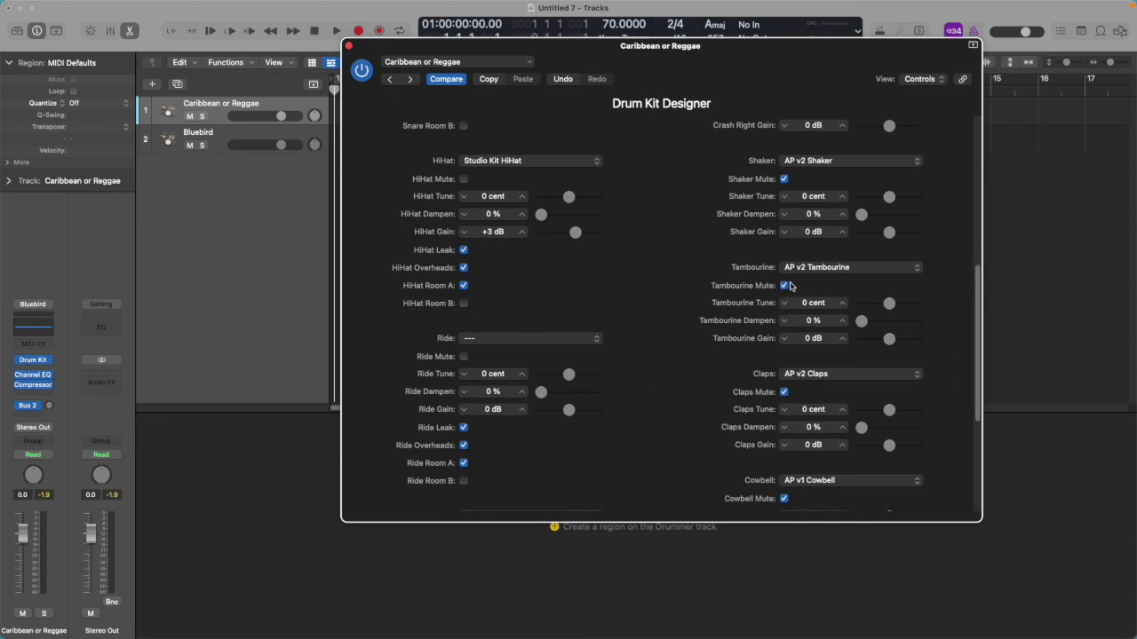
scroll(788, 285, up, 4)
scroll(780, 272, up, 1)
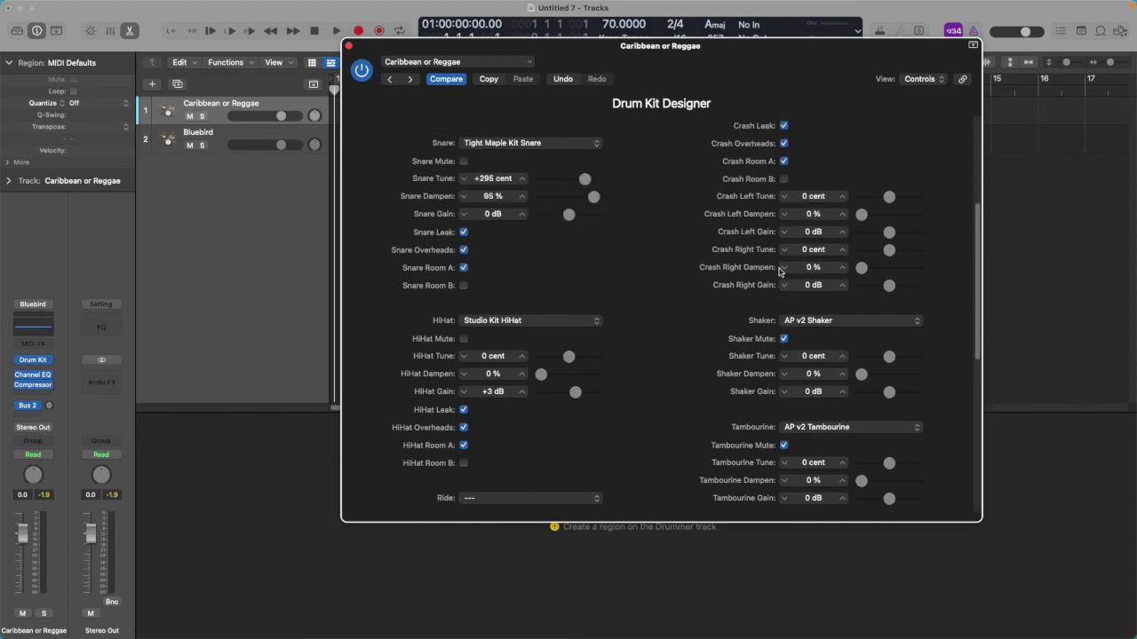
scroll(698, 279, up, 4)
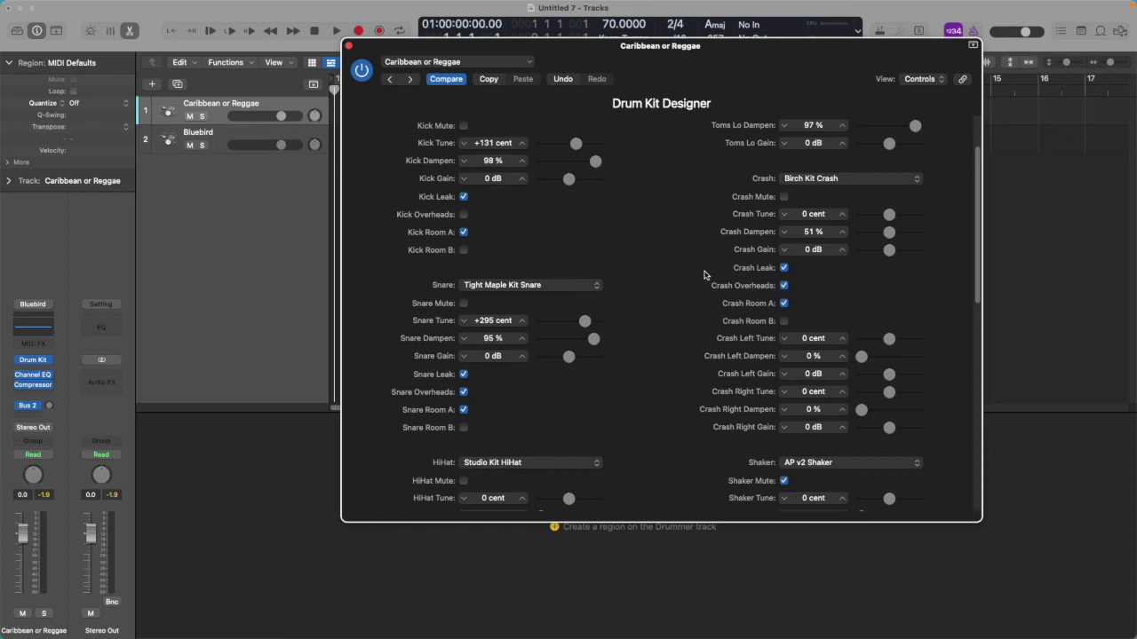
scroll(705, 278, up, 3)
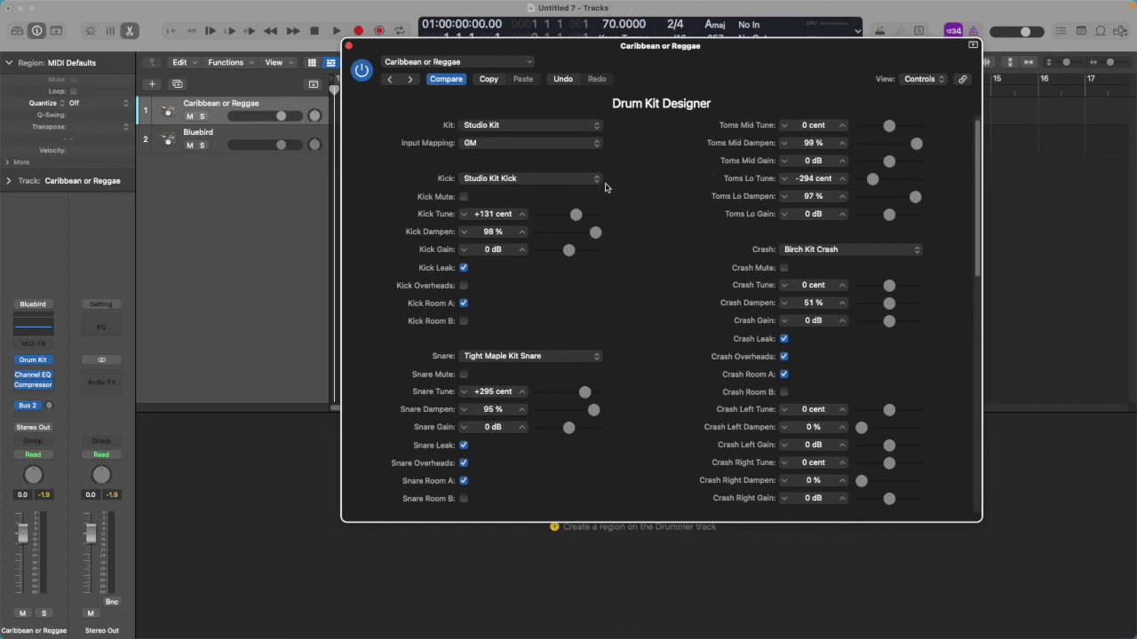
click(530, 64)
click(509, 222)
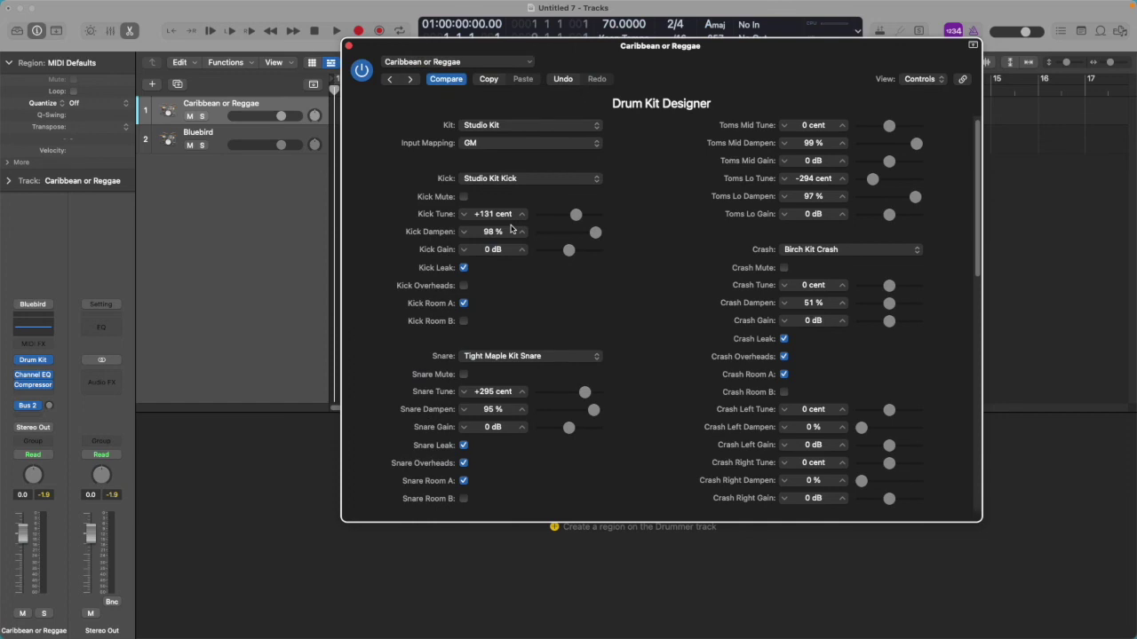